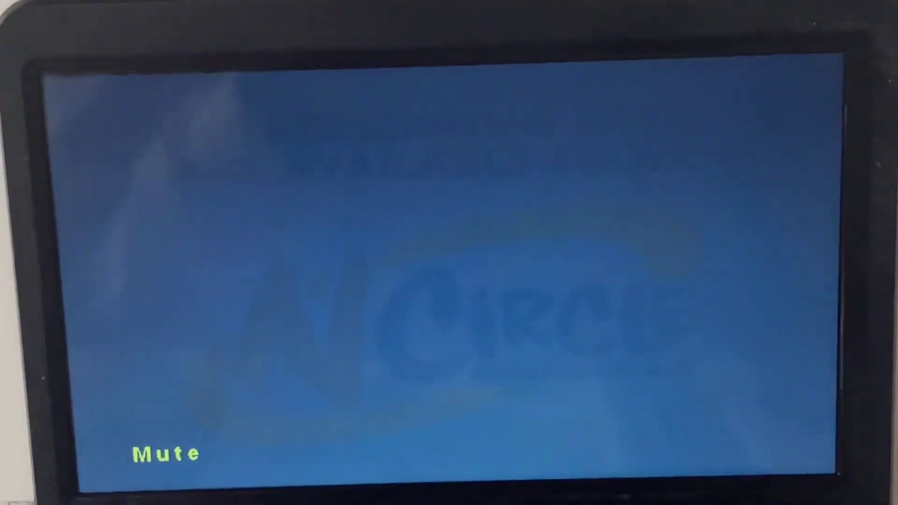
{"action": "key", "text": "XF86AudioForward"}
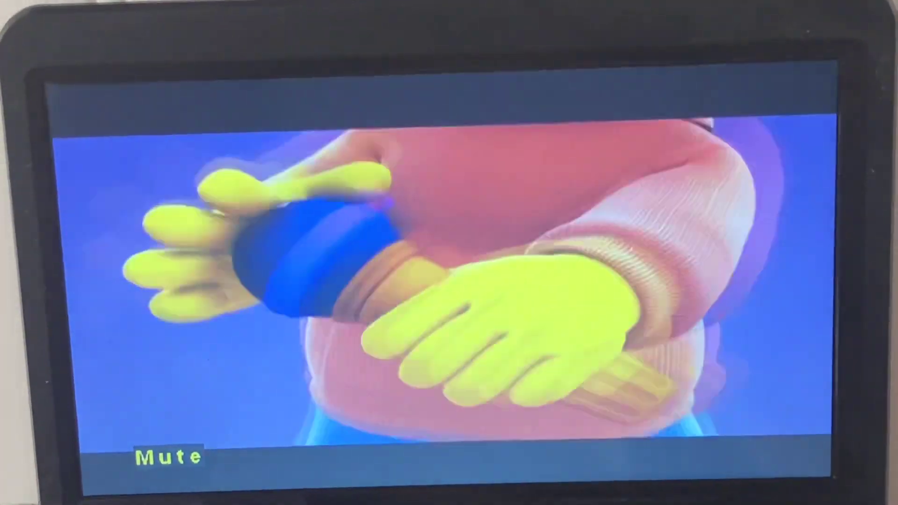
{"action": "key", "text": "XF86AudioForward"}
{"action": "key", "text": "XF86AudioForward"}
{"action": "key", "text": "XF86AudioForward"}
{"action": "key", "text": "XF86AudioForward"}
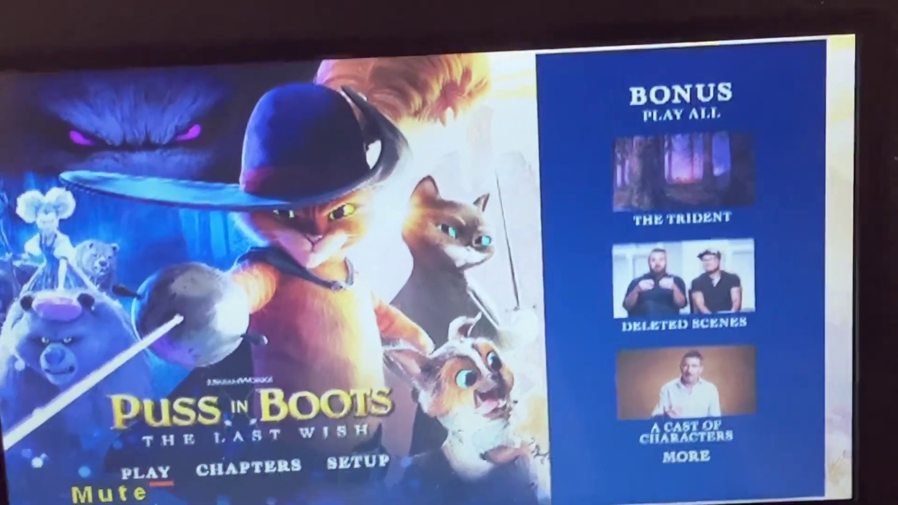
{"action": "key", "text": "Return"}
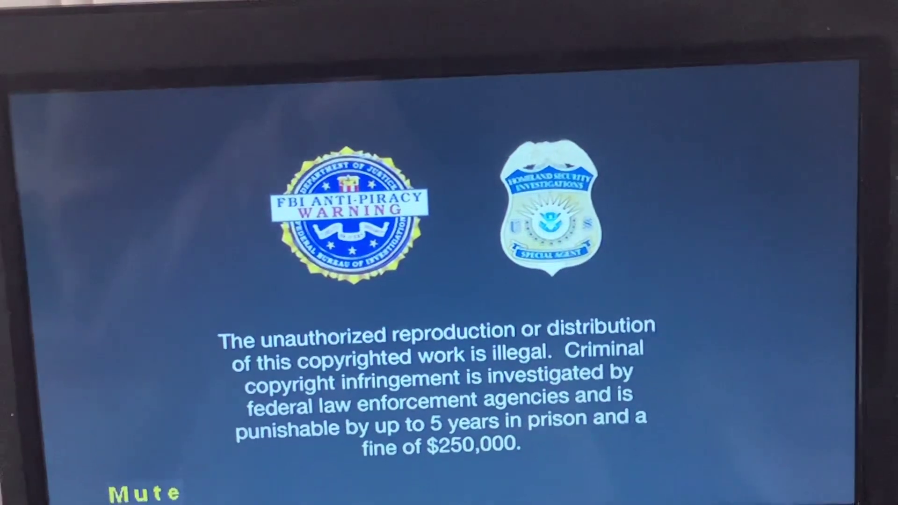